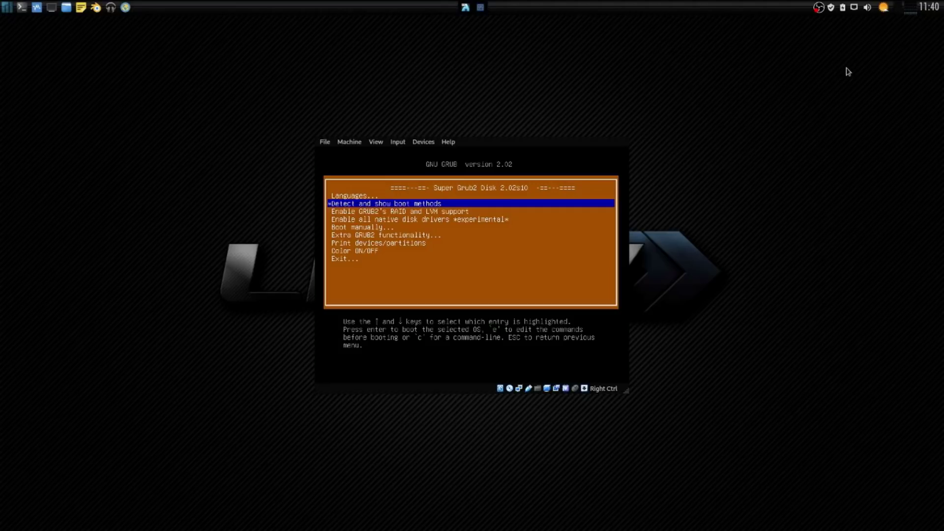
- Capture keyboard and mouse input inside the Super Grub2 Disk virtual machine
click(454, 272)
- Run 'Detect and show boot methods' and browse down through the detected SwagArch Linux entries
key(Return)
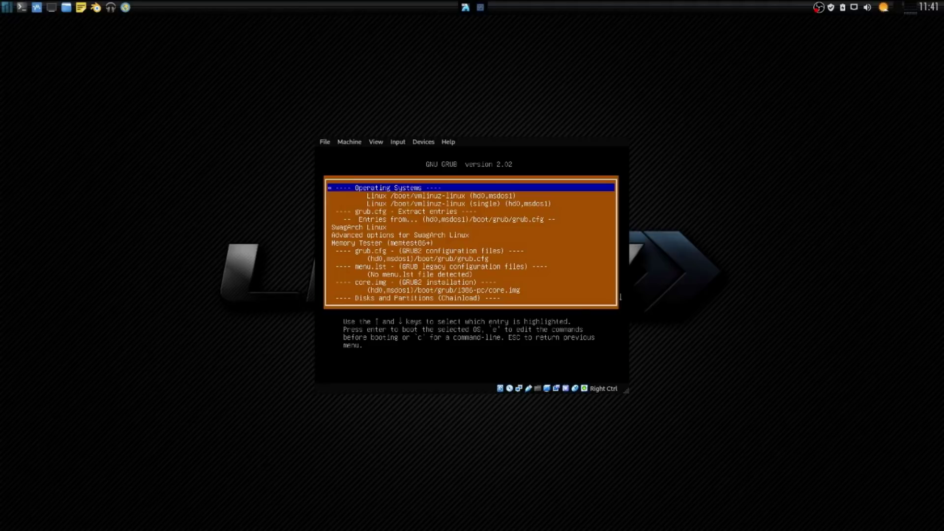
key(Down)
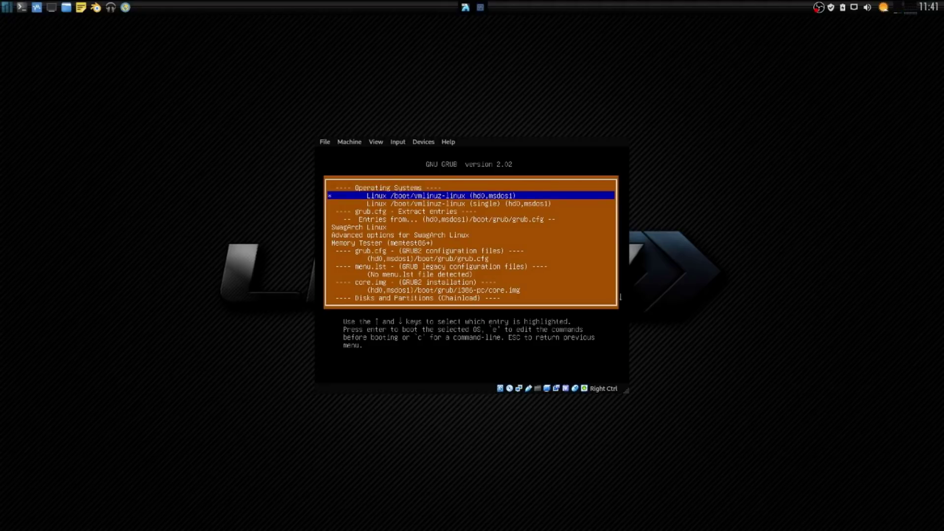
key(Down)
key(Up)
key(Down)
key(Down)
key(Down)
key(Down)
key(Down)
key(Down)
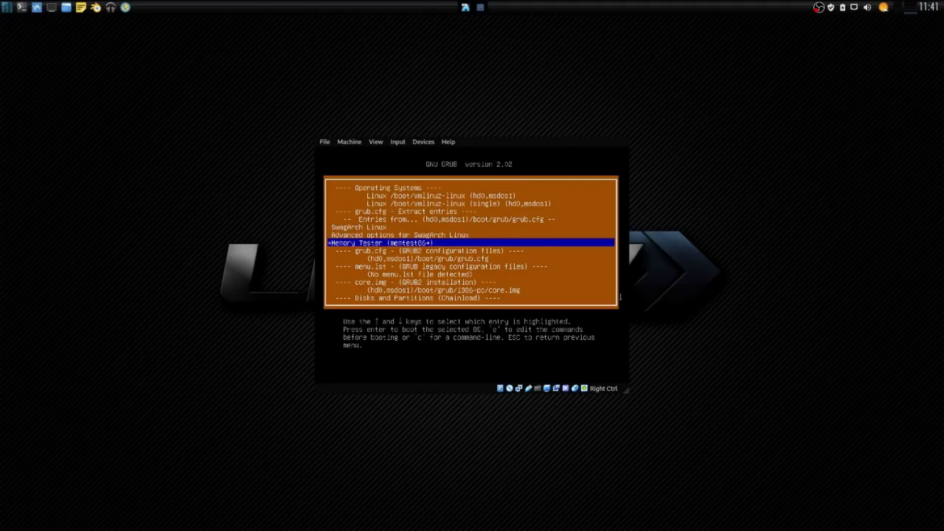
key(Down)
key(Down)
key(Down)
key(Down)
key(Down)
key(Down)
key(Down)
key(Down)
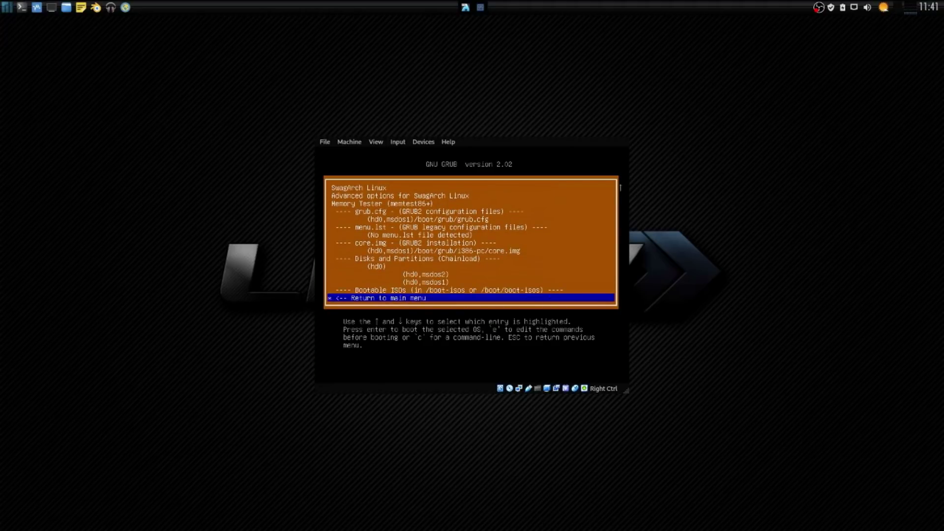
- Return to the first 'Linux /boot/vmlinuz-linux' entry and boot SwagArch from it
key(Up)
key(Up)
key(Up)
key(Up)
key(Up)
key(Up)
key(Up)
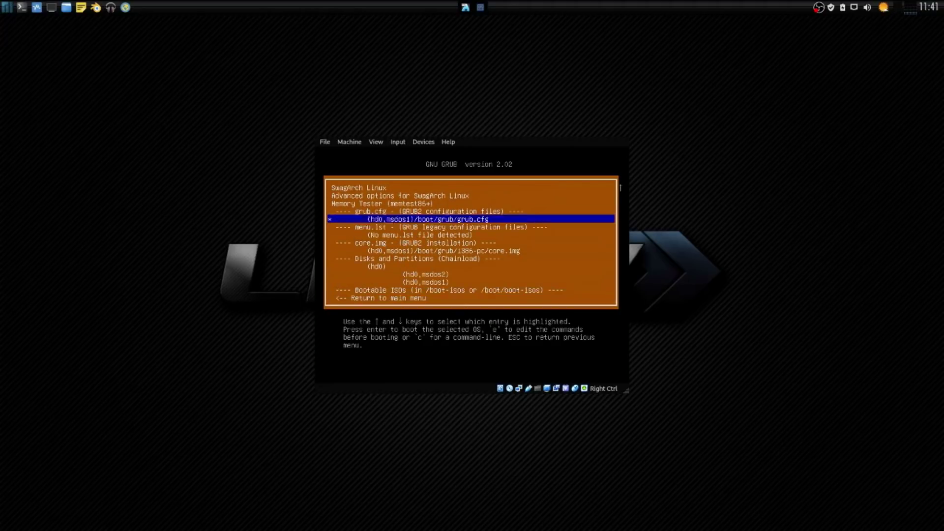
key(Up)
key(Up)
key(Up)
key(Up)
key(Up)
key(Up)
key(Down)
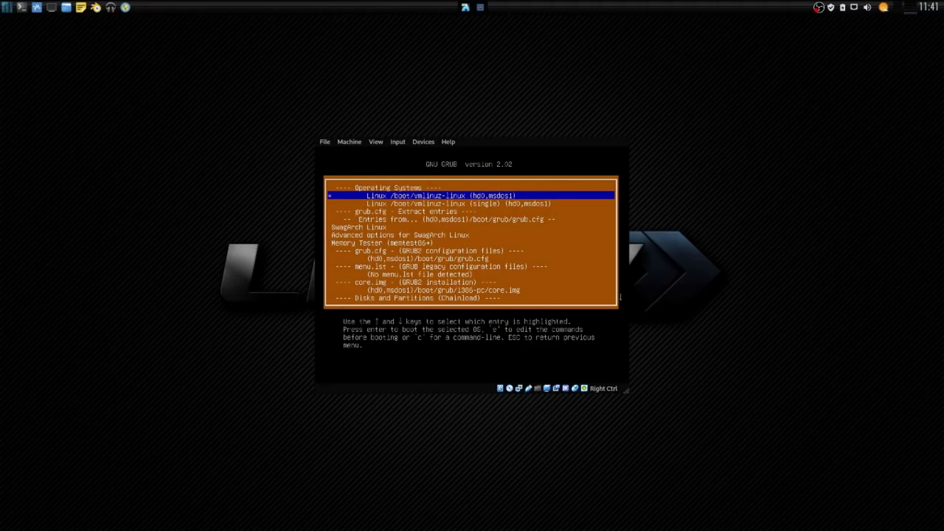
key(Return)
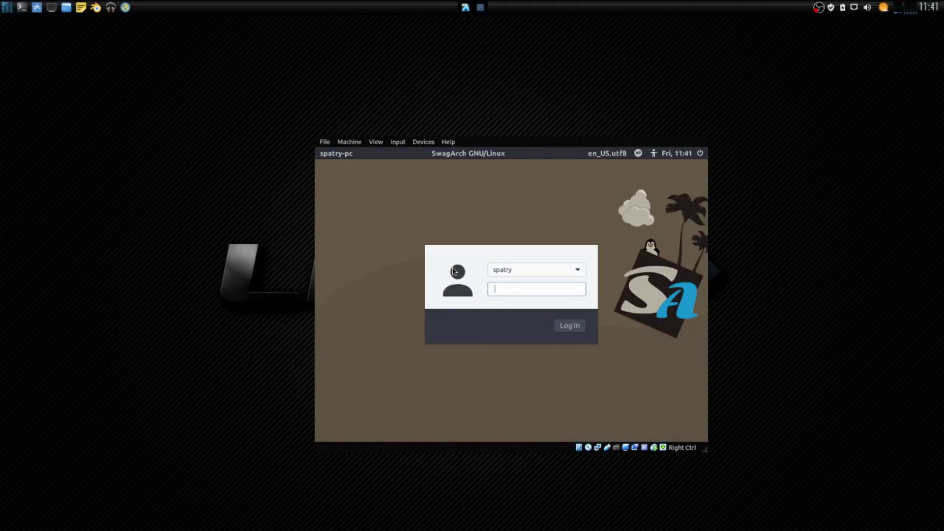
- Use the File menu to restart the SwagArch guest back to the Super Grub2 Disk menu
click(322, 142)
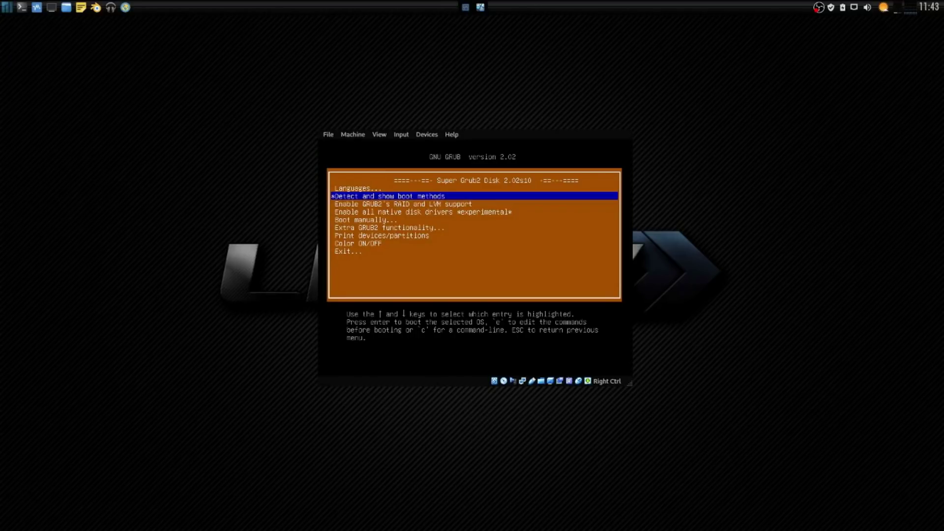
- Detect boot methods in the Windows VM and select the first 'Windows Vista/7/8/2008' entry
key(Return)
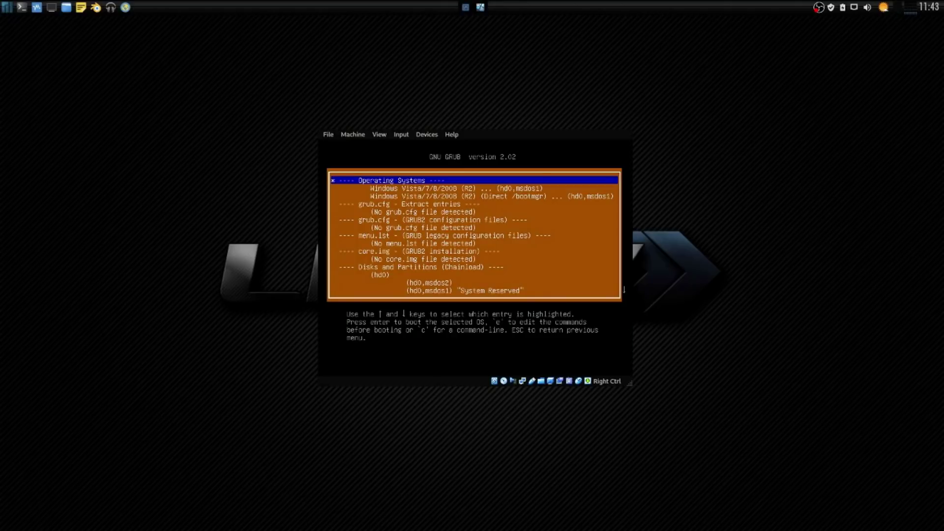
key(Down)
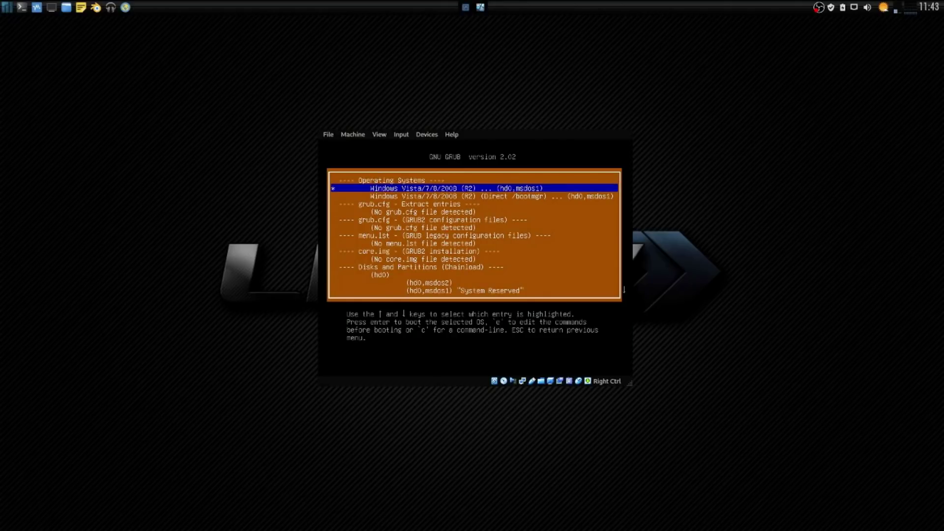
- Boot Windows 10 from the first detected entry, then bring up the guest window's options menu
key(Return)
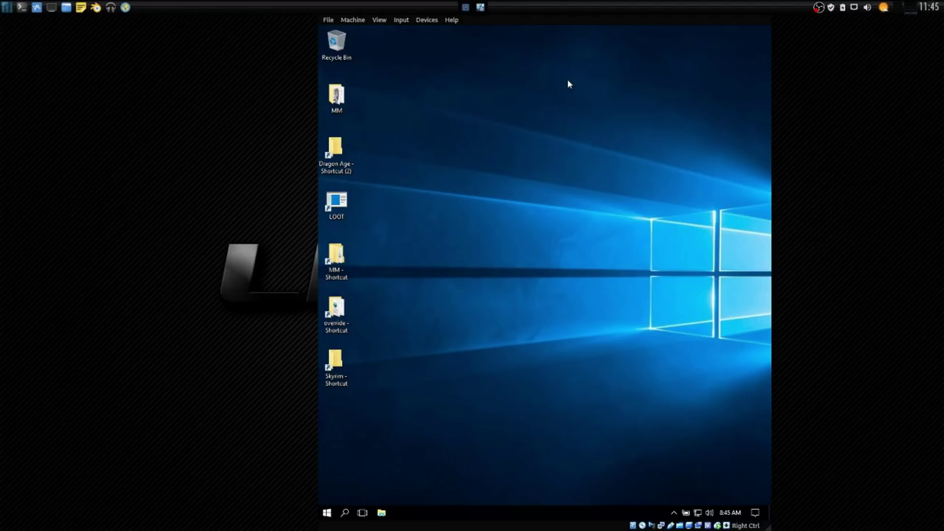
right_click(480, 9)
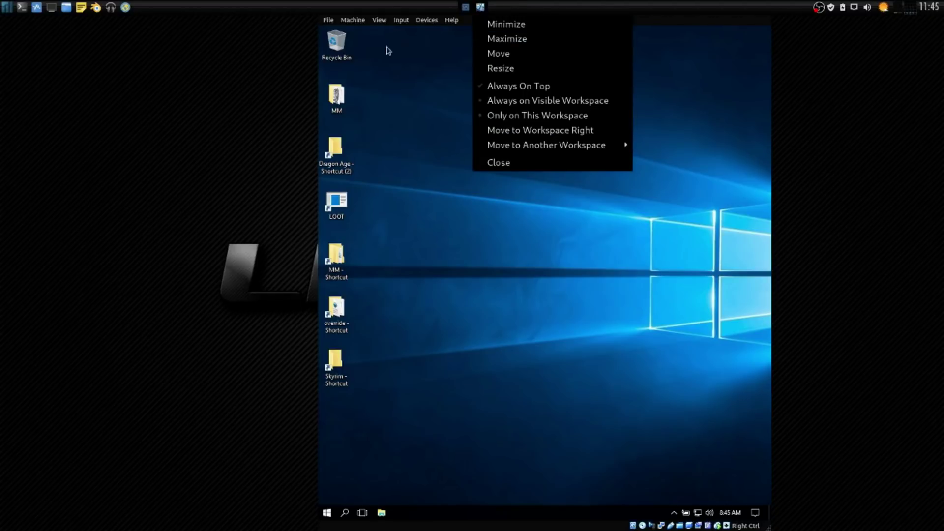
- Dismiss the window menu and choose File > Close... to get the close VM dialog
click(328, 25)
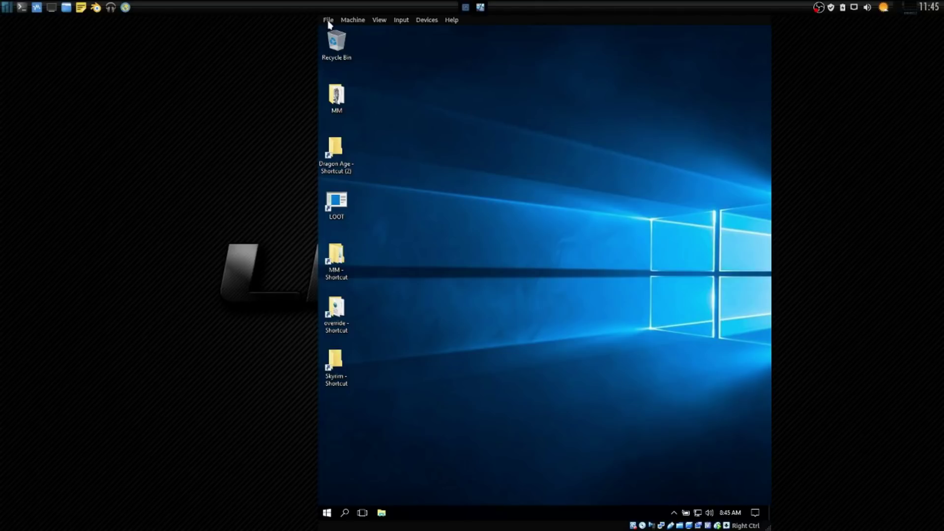
click(328, 25)
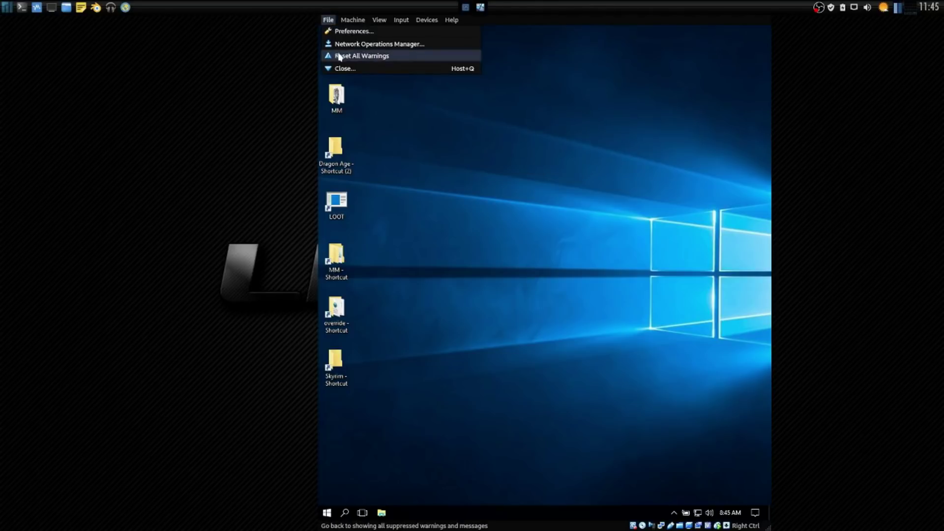
click(343, 72)
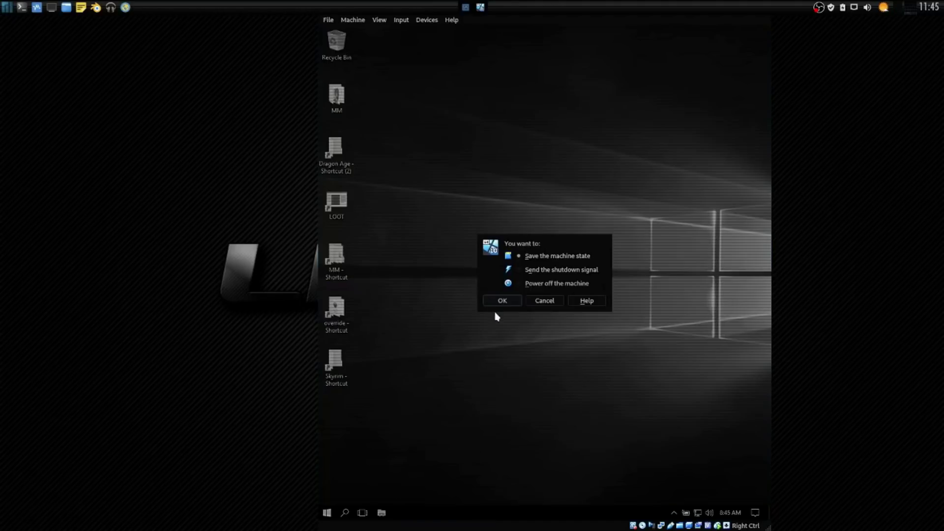